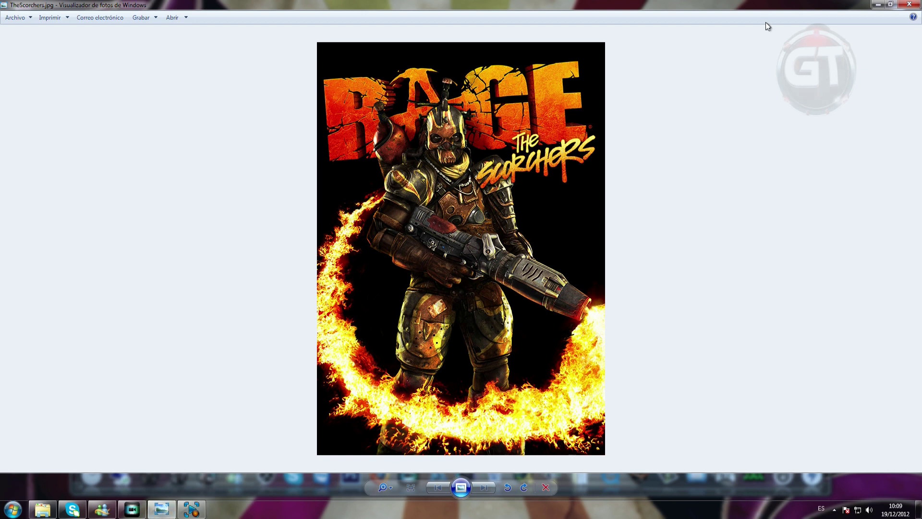
# - Close the picture viewer and mount sr-rage1.iso from the DVD1 folder of Rage-SKIDROW on the virtual drive E:
pyautogui.click(911, 6)
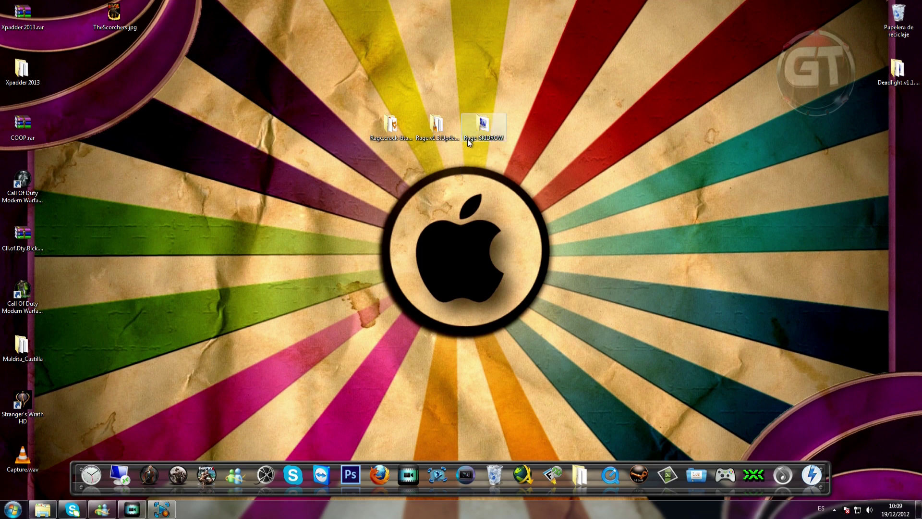
pyautogui.doubleClick(485, 131)
pyautogui.click(173, 136)
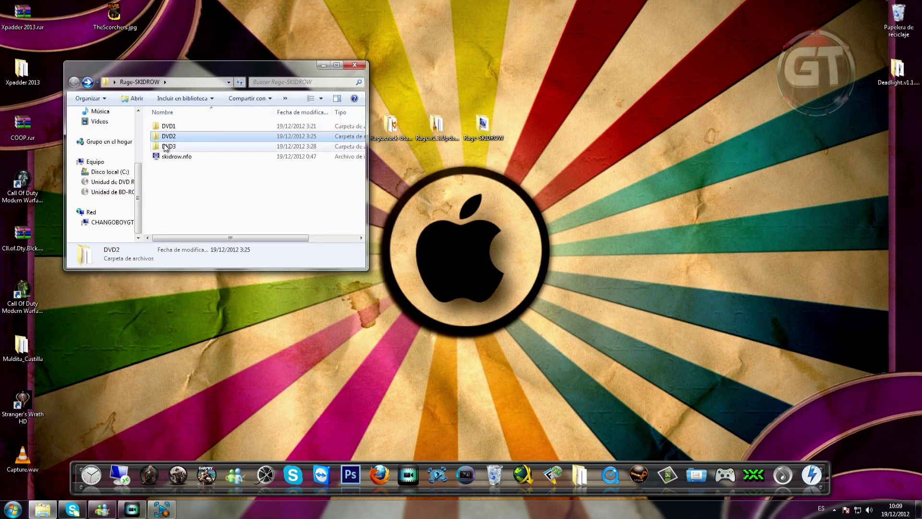
pyautogui.doubleClick(169, 127)
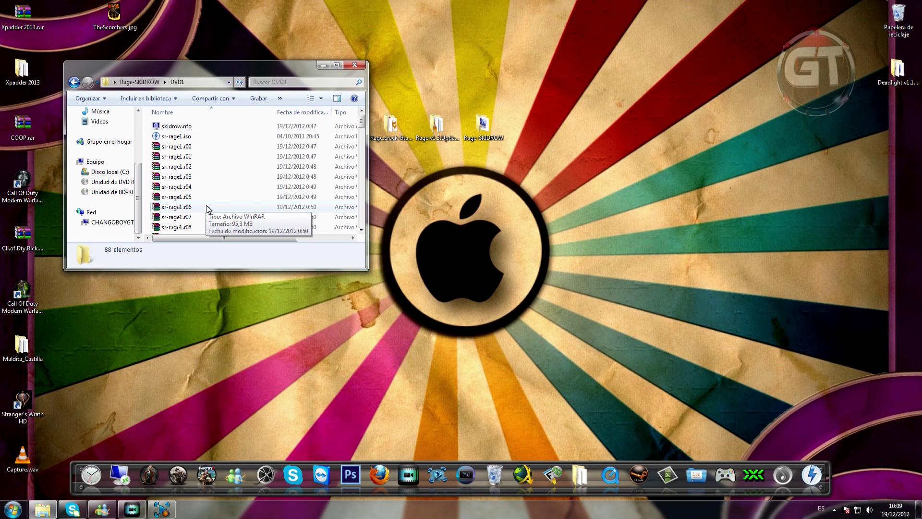
pyautogui.rightClick(179, 138)
pyautogui.moveTo(202, 149)
pyautogui.click(356, 154)
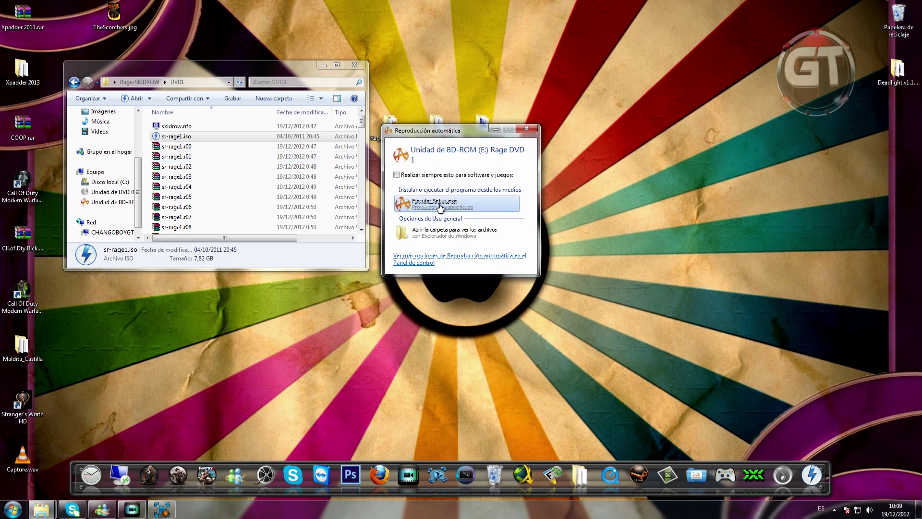
# - Run Setup.exe from the Rage DVD 1 disc, allow it to make changes, and advance through the installation wizard
pyautogui.click(441, 206)
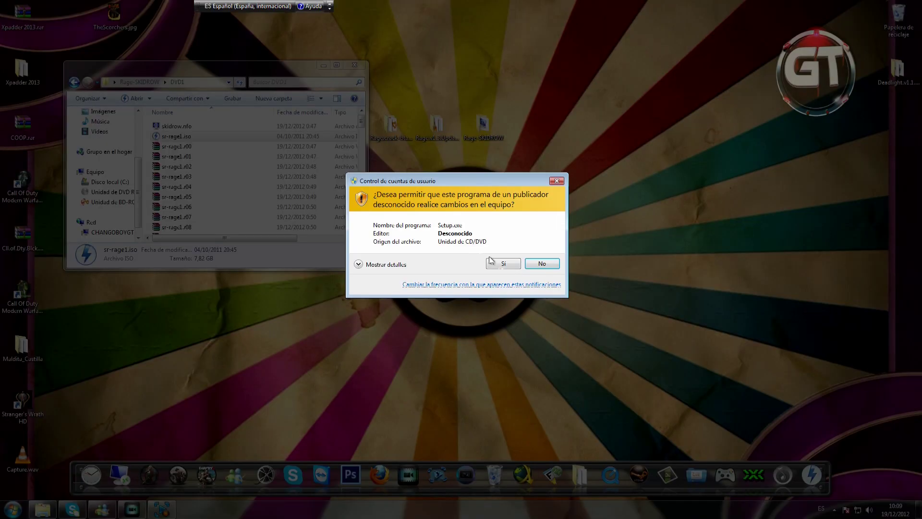
pyautogui.click(504, 263)
pyautogui.click(516, 331)
pyautogui.click(517, 332)
pyautogui.click(517, 332)
pyautogui.click(514, 333)
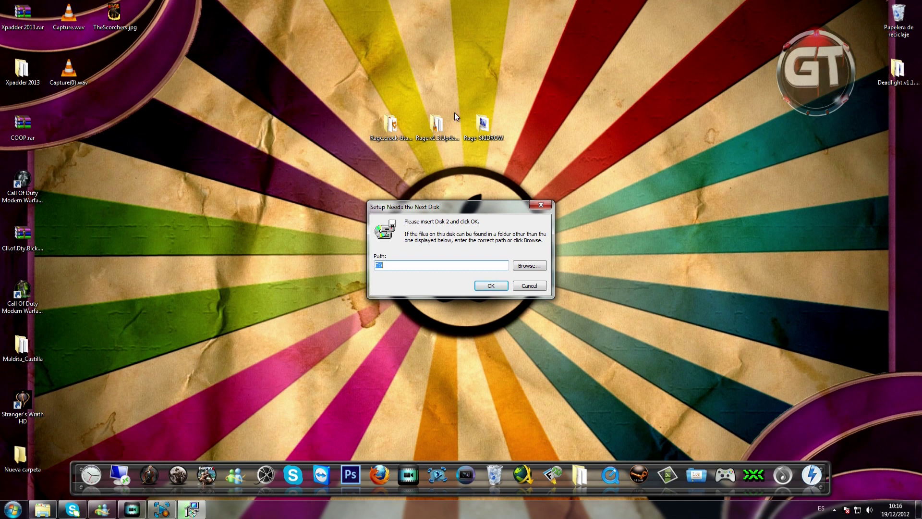
# - Mount sr-rage2.iso from the DVD2 folder on drive E: and continue the Rage installation with disk 2
pyautogui.click(120, 349)
pyautogui.click(74, 82)
pyautogui.click(171, 138)
pyautogui.doubleClick(171, 138)
pyautogui.rightClick(176, 126)
pyautogui.moveTo(289, 147)
pyautogui.click(354, 144)
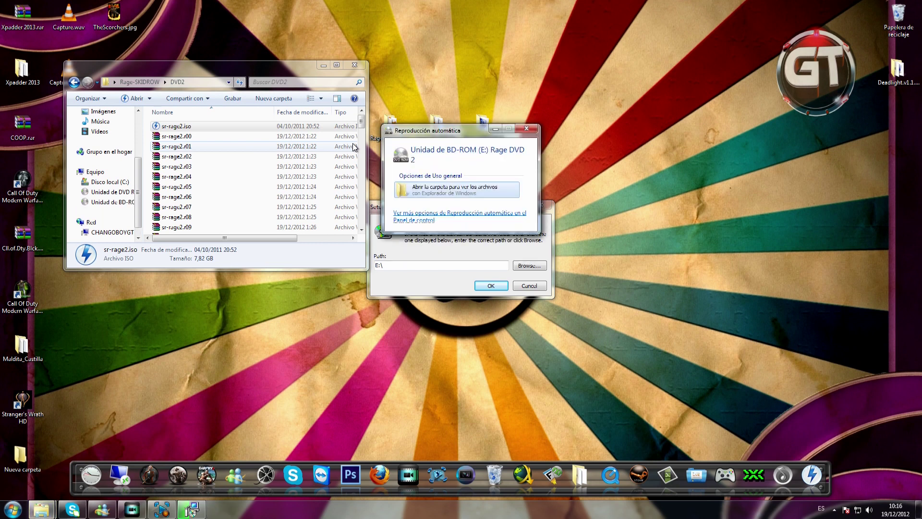
pyautogui.click(535, 131)
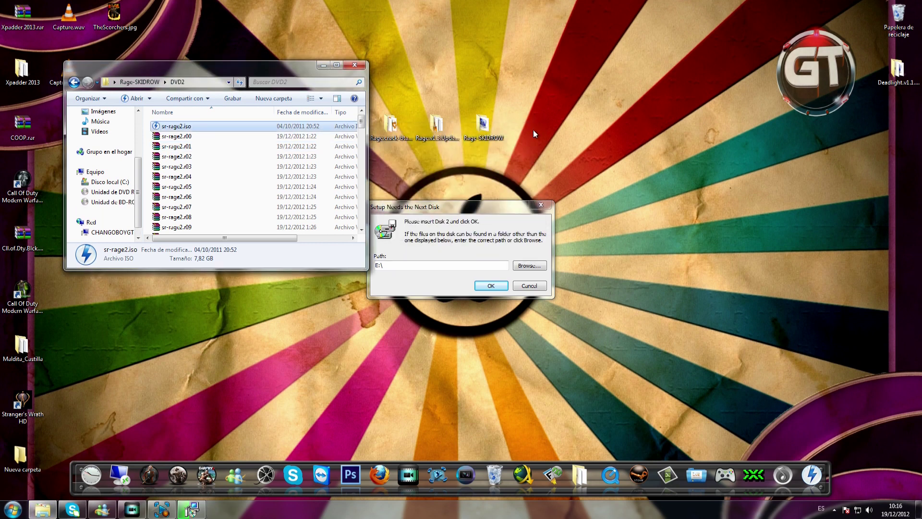
pyautogui.click(498, 288)
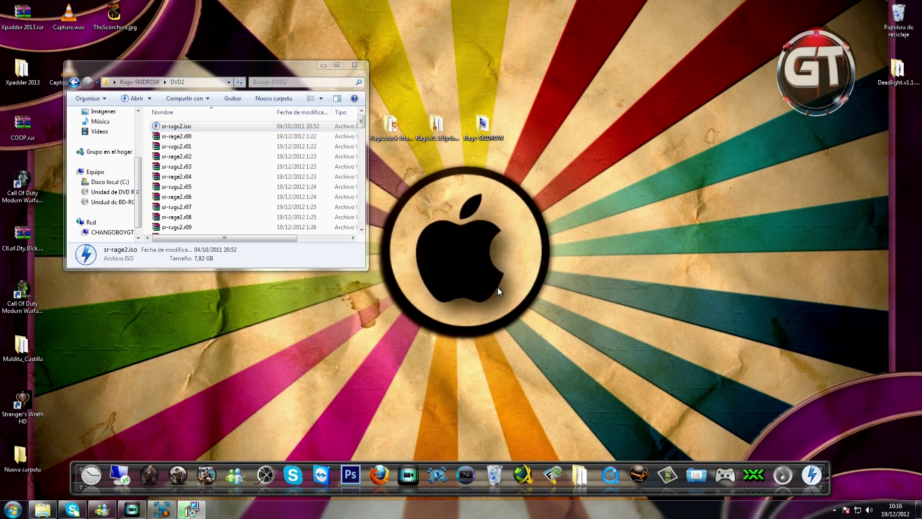
pyautogui.click(322, 66)
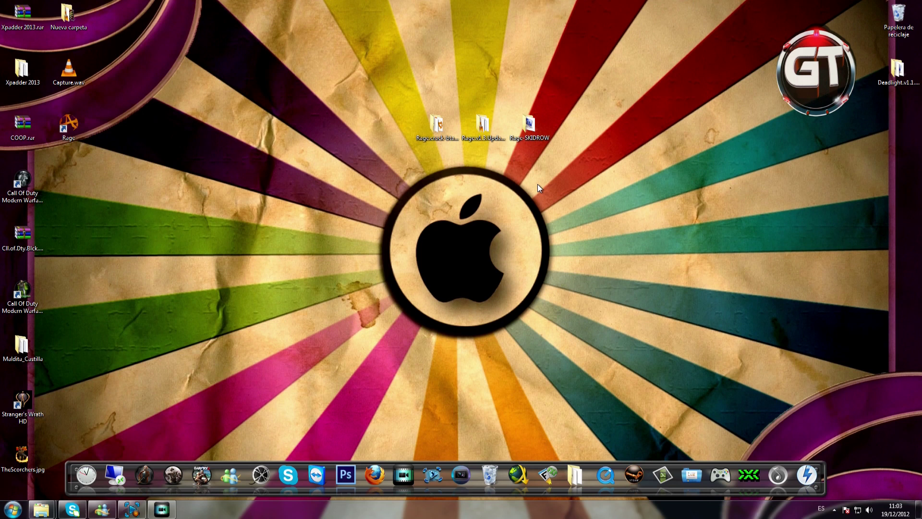
# - Copy Rage.exe, SKIDROW.exe, SKIDROW.ini, steam_api.dll and Steamclient.dll from the Rage.crack-btarena folder
pyautogui.doubleClick(438, 125)
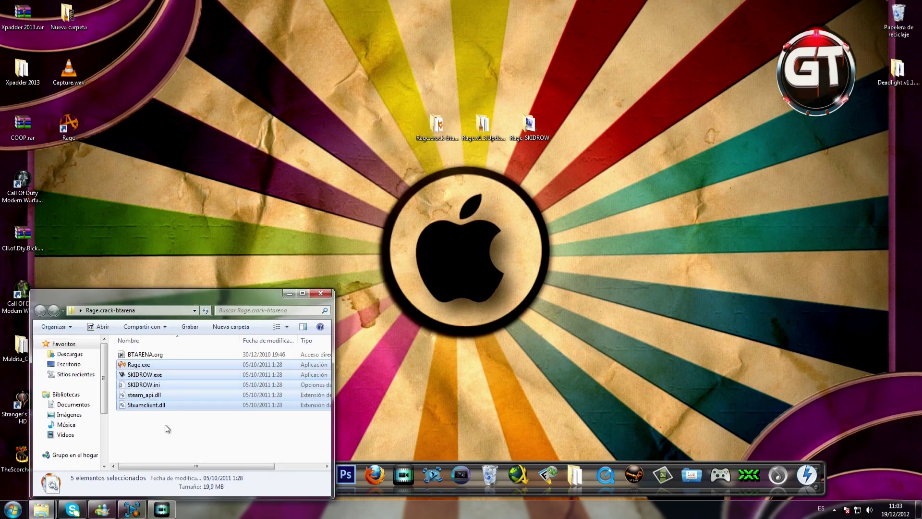
pyautogui.moveTo(173, 361); pyautogui.dragTo(139, 406)
pyautogui.rightClick(139, 405)
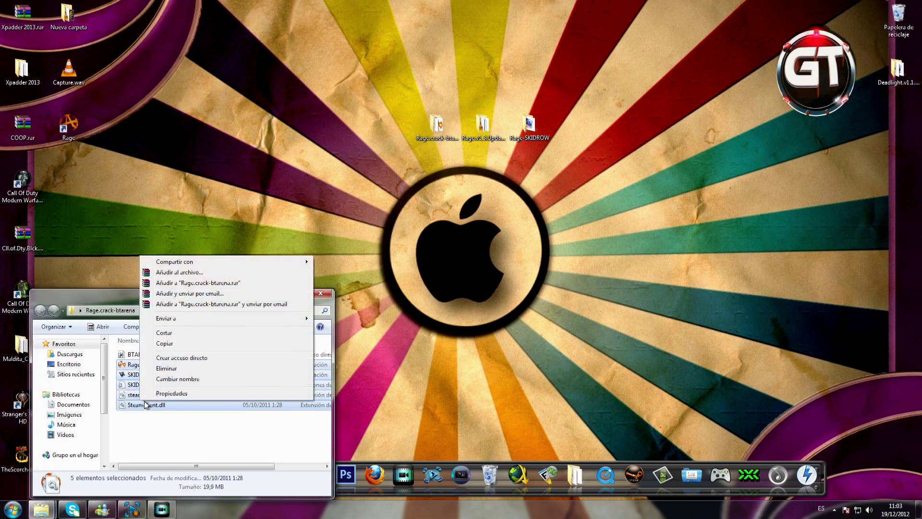
pyautogui.click(165, 343)
pyautogui.click(292, 294)
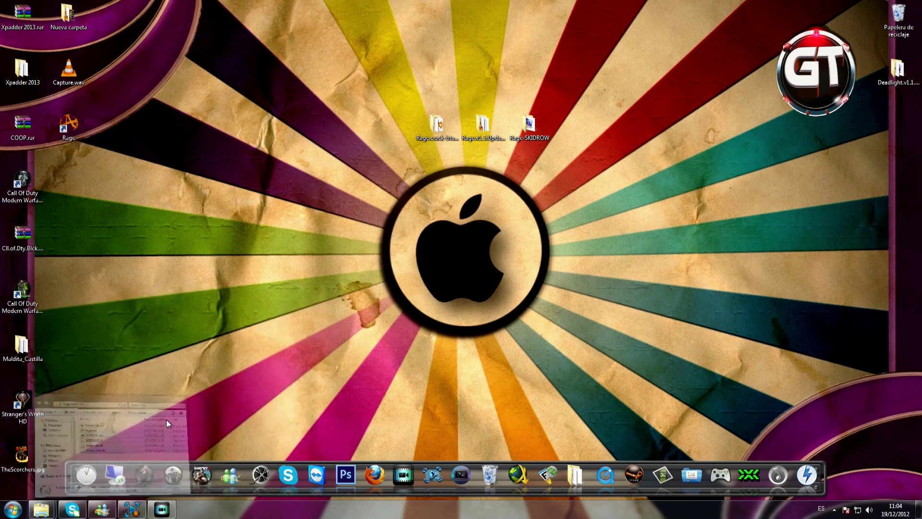
# - Paste the copied files into the Bethesda Softworks Rage folder, replacing all existing ones with administrator permission
pyautogui.moveTo(42, 512)
pyautogui.click(58, 459)
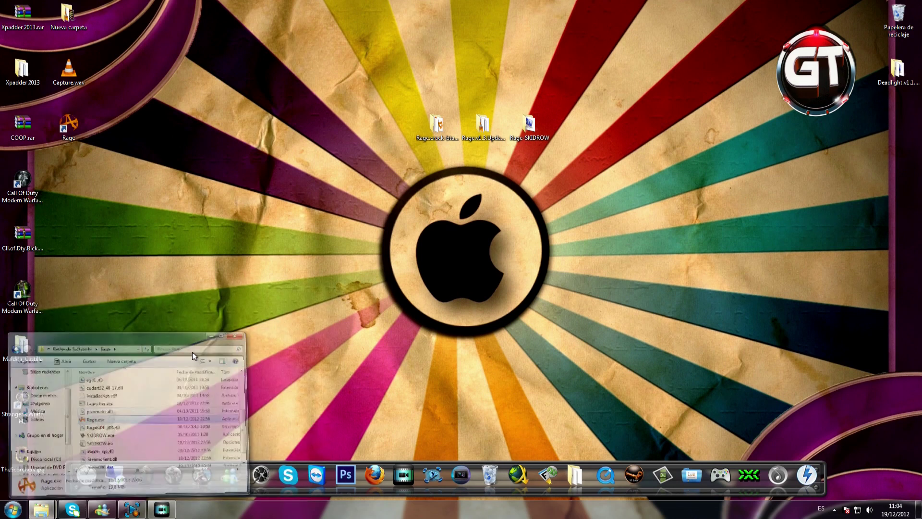
pyautogui.rightClick(187, 419)
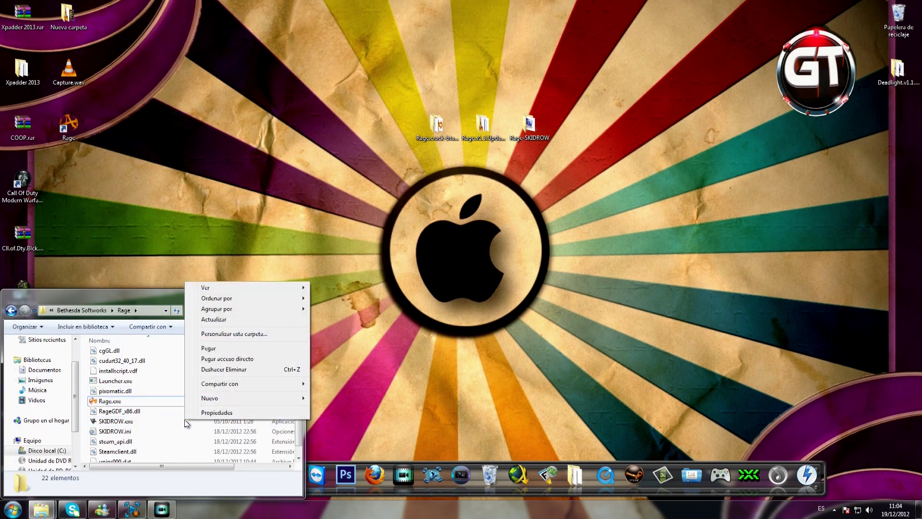
pyautogui.click(215, 352)
pyautogui.click(364, 361)
pyautogui.click(425, 207)
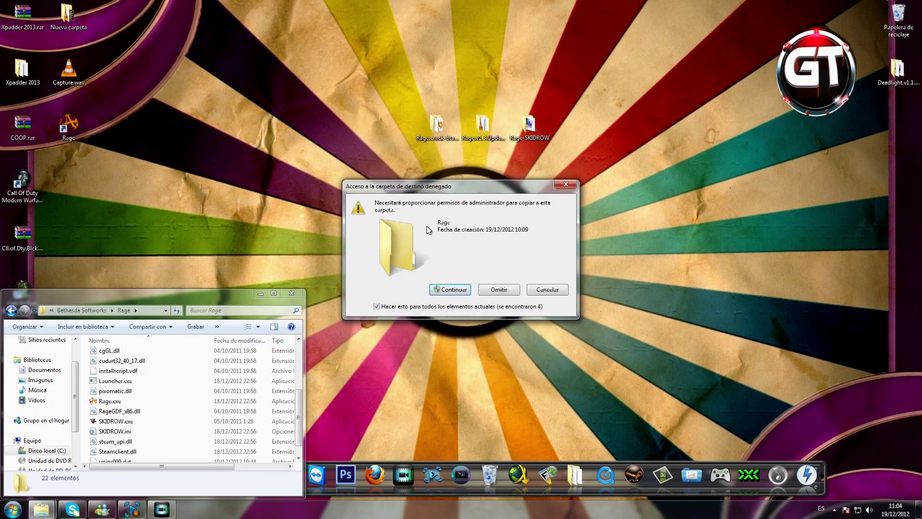
pyautogui.click(460, 294)
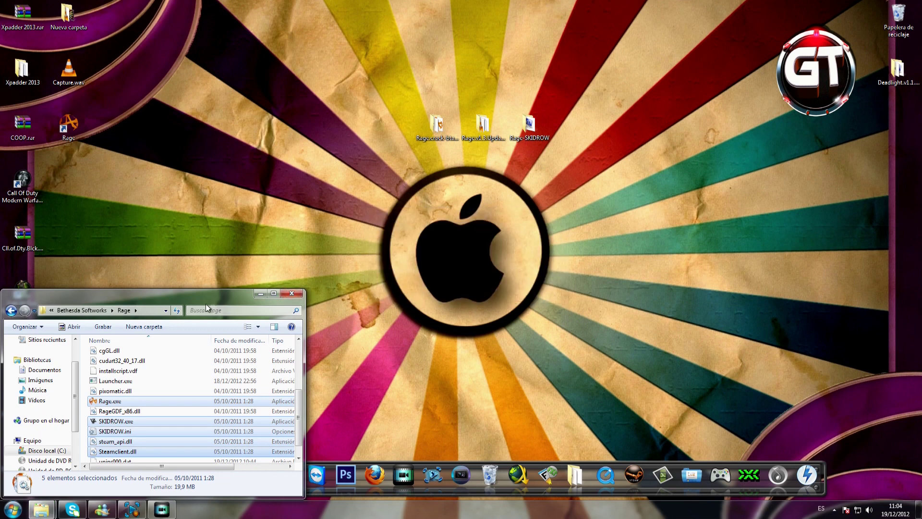
pyautogui.click(258, 293)
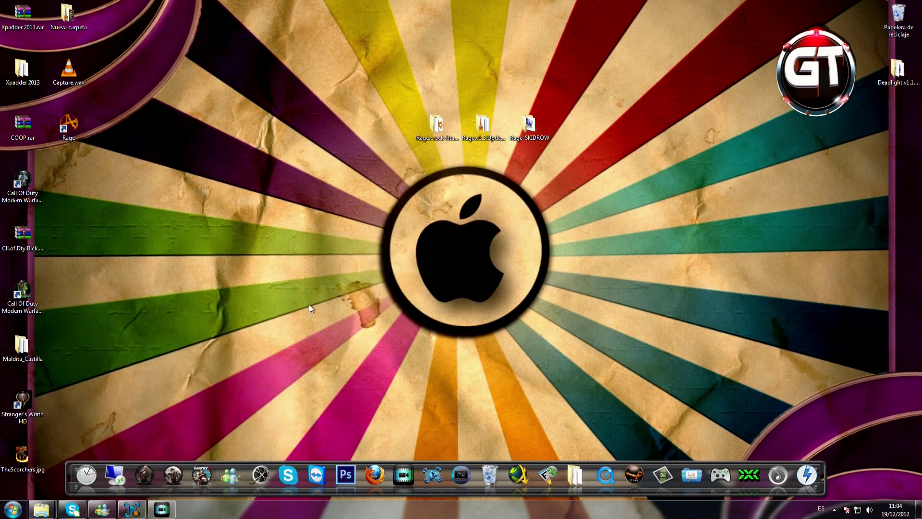
# - Launch Rage.v1.3.Update.incl.The.Scorchers.DLC.exe from the Rage v1.3 update folder on the desktop
pyautogui.doubleClick(484, 125)
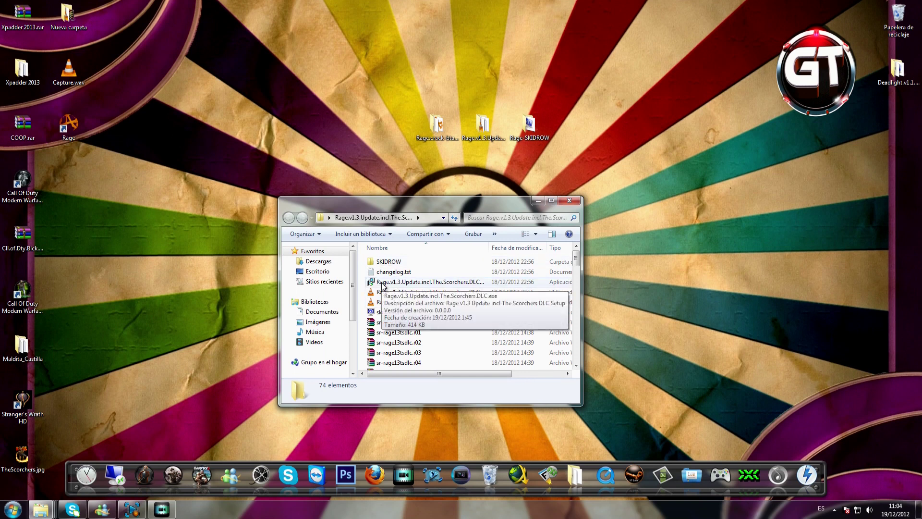
pyautogui.click(399, 285)
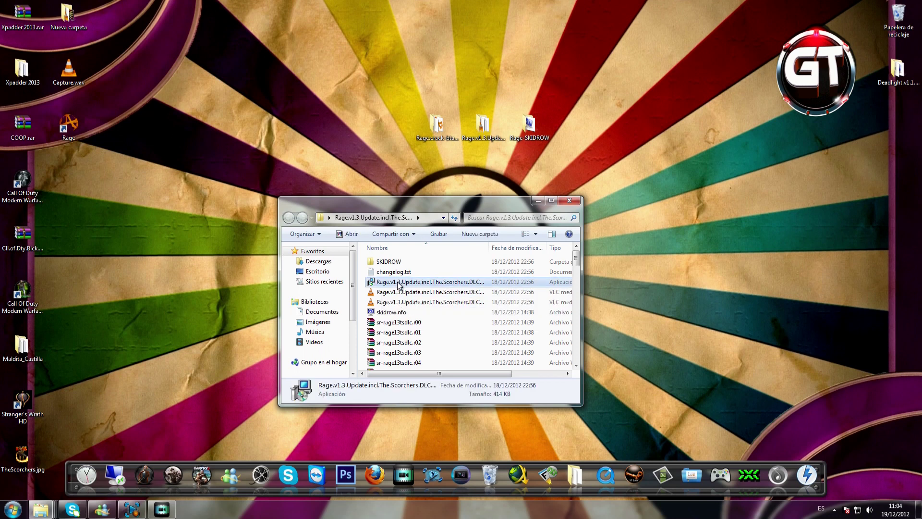
pyautogui.doubleClick(398, 284)
pyautogui.press('Return')
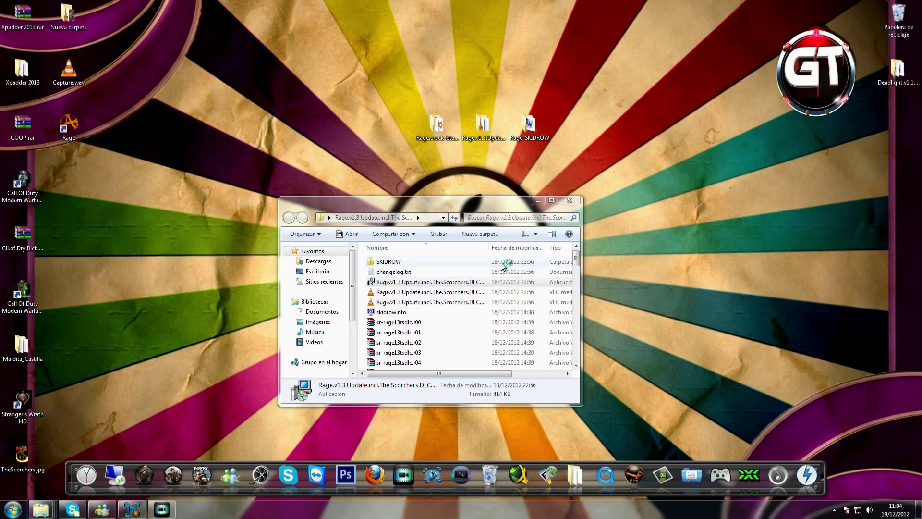
# - Choose Español as the setup language and start installing Rage v1.3 Update incl The Scorchers DLC
pyautogui.click(523, 257)
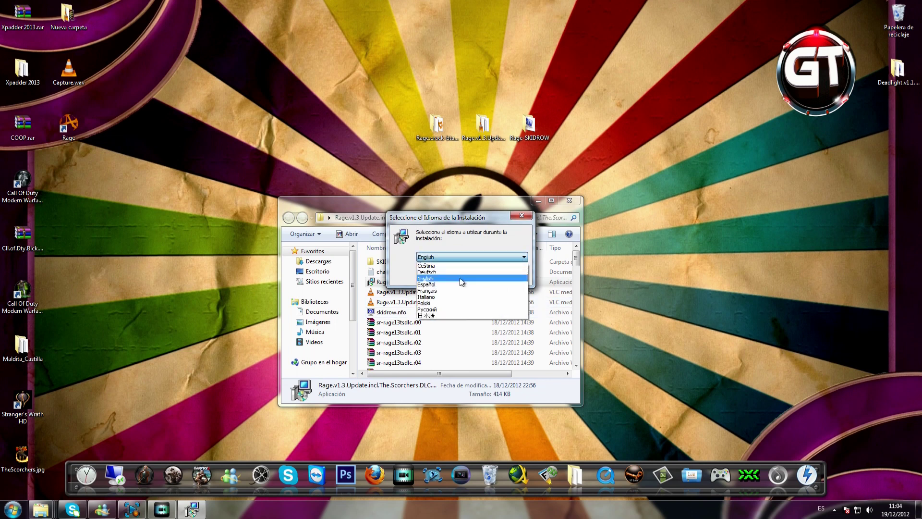
pyautogui.click(427, 284)
pyautogui.click(476, 278)
pyautogui.click(514, 331)
pyautogui.click(514, 331)
pyautogui.click(514, 331)
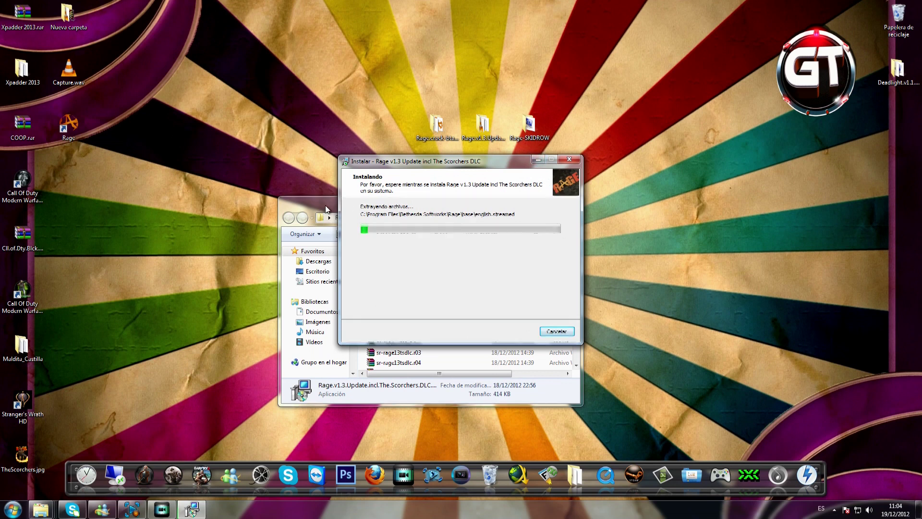
# - Open the SKIDROW folder inside the v1.3 update folder and finish the update's installation wizard
pyautogui.moveTo(324, 205); pyautogui.dragTo(261, 171)
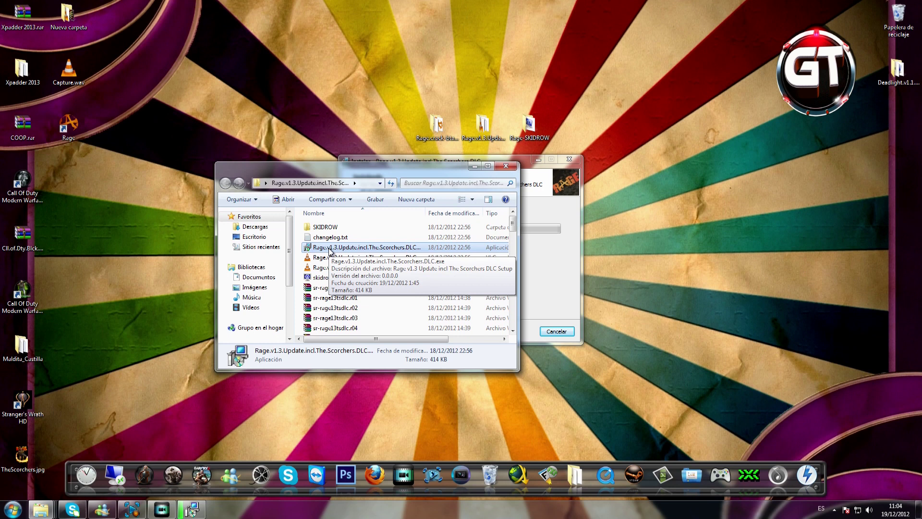
pyautogui.click(193, 509)
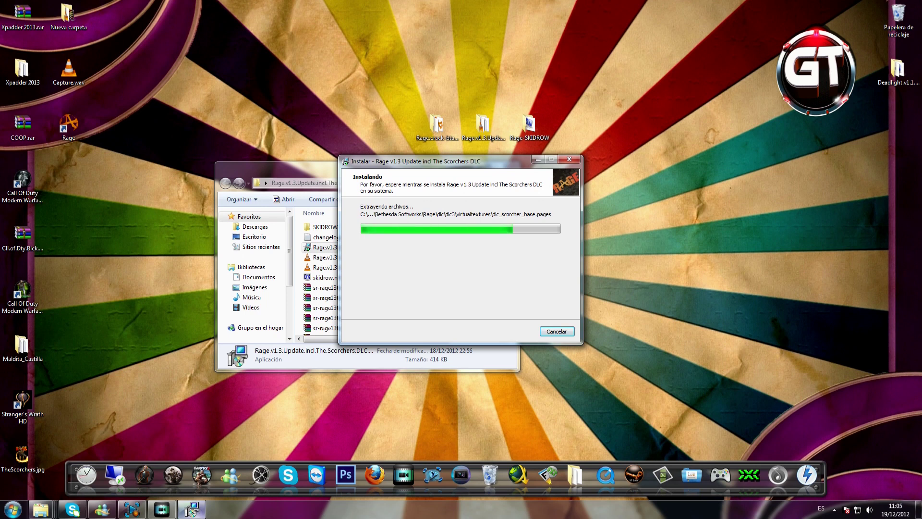
pyautogui.click(309, 177)
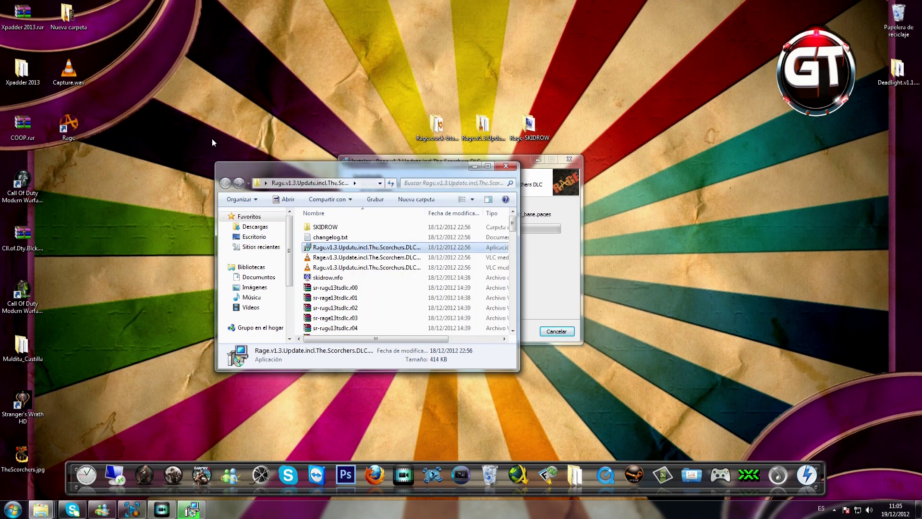
pyautogui.moveTo(330, 173); pyautogui.dragTo(208, 142)
pyautogui.doubleClick(207, 196)
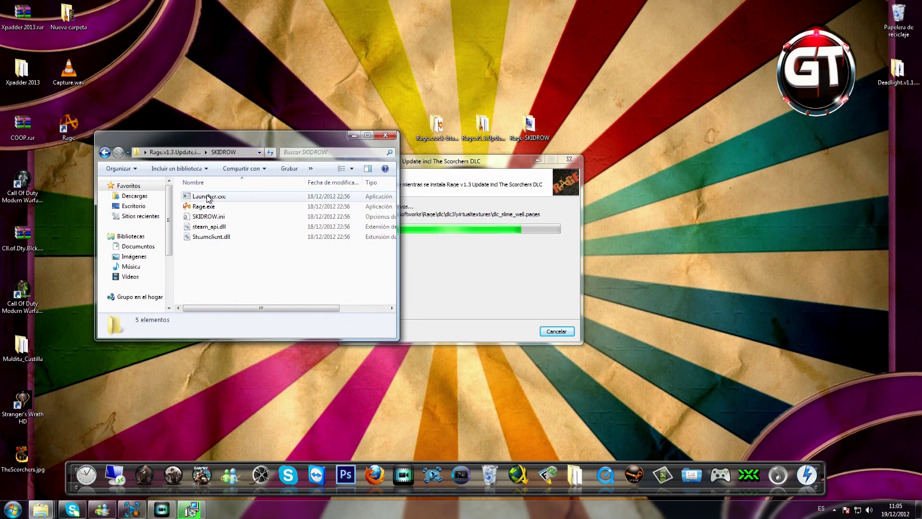
pyautogui.moveTo(206, 238)
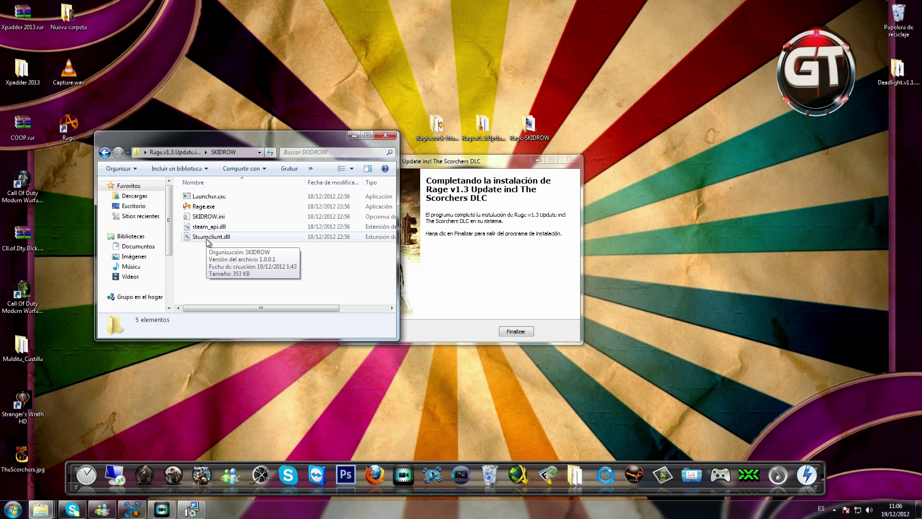
pyautogui.click(515, 332)
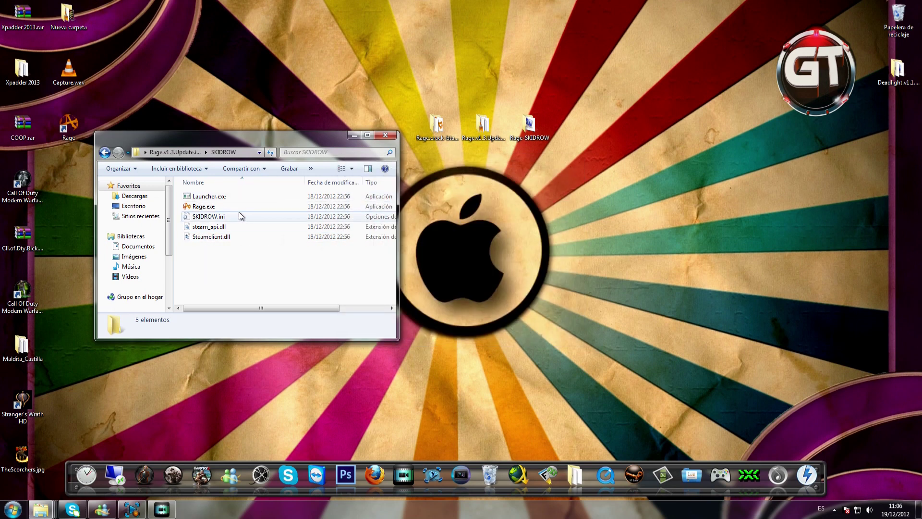
# - Copy Launcher.exe, Rage.exe, SKIDROW.ini, steam_api.dll and Steamclient.dll from the update's SKIDROW folder
pyautogui.moveTo(242, 199); pyautogui.dragTo(212, 240)
pyautogui.rightClick(213, 238)
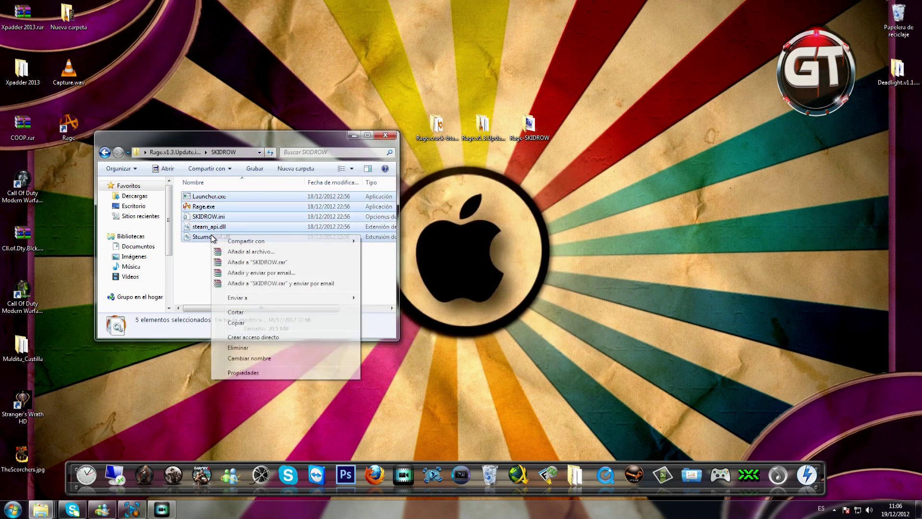
pyautogui.click(237, 323)
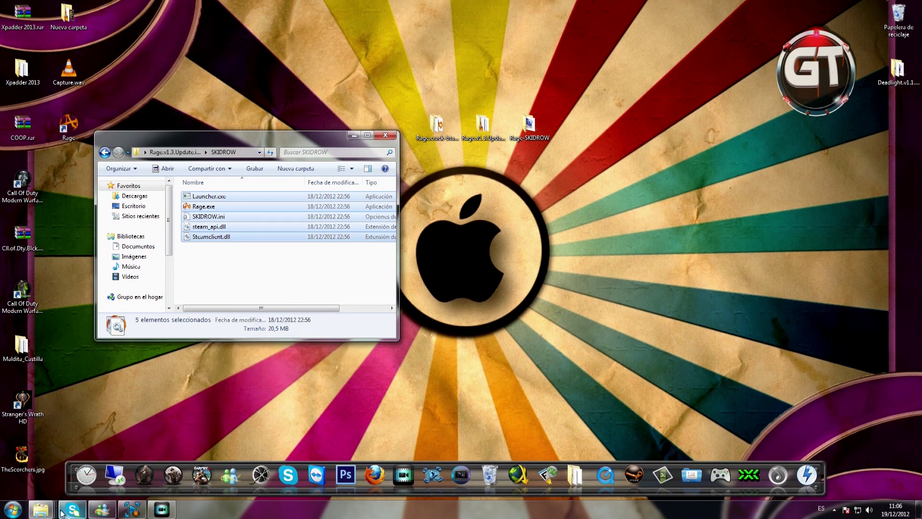
# - Paste the five copied files into the Bethesda Softworks Rage installation folder, replacing the existing versions for all conflicts
pyautogui.moveTo(42, 509)
pyautogui.click(117, 466)
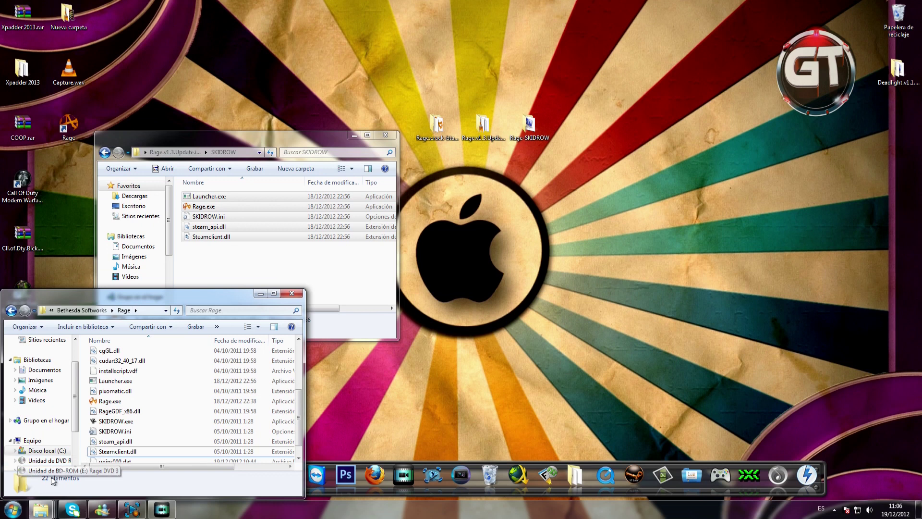
pyautogui.rightClick(176, 414)
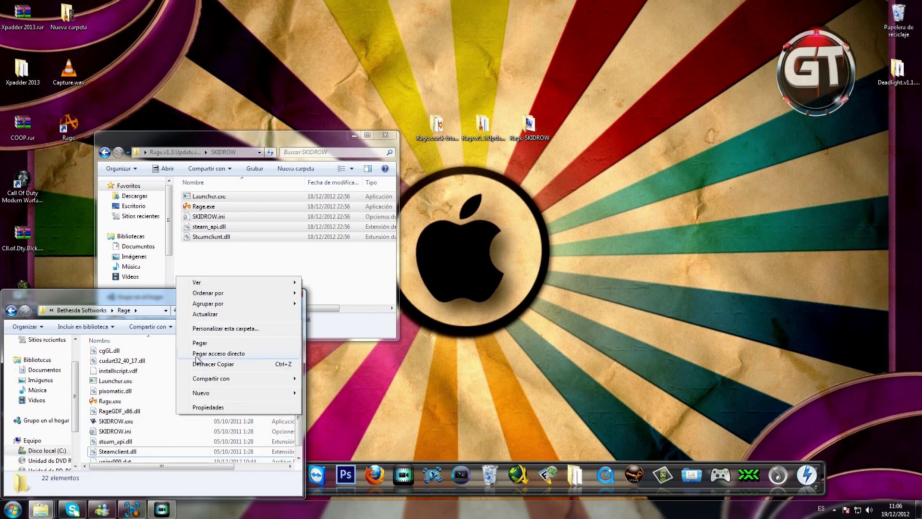
pyautogui.click(203, 343)
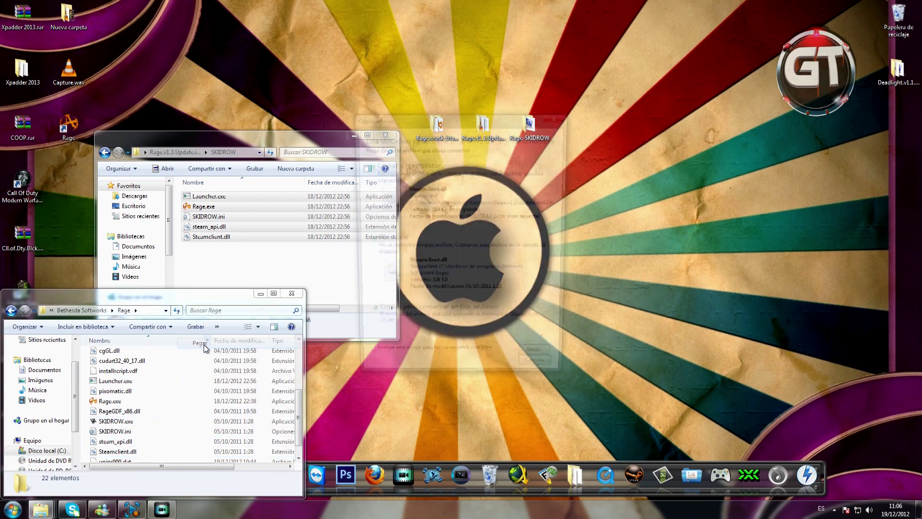
pyautogui.click(364, 362)
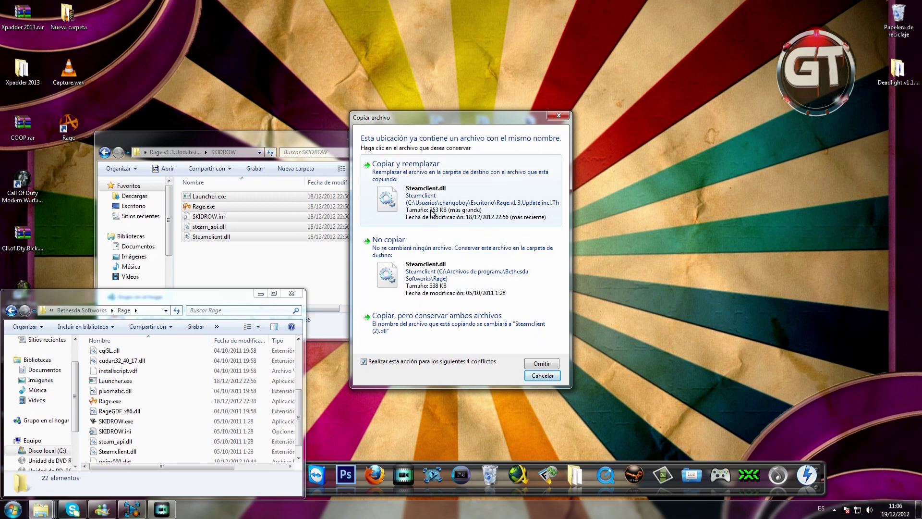
pyautogui.click(405, 165)
pyautogui.click(450, 289)
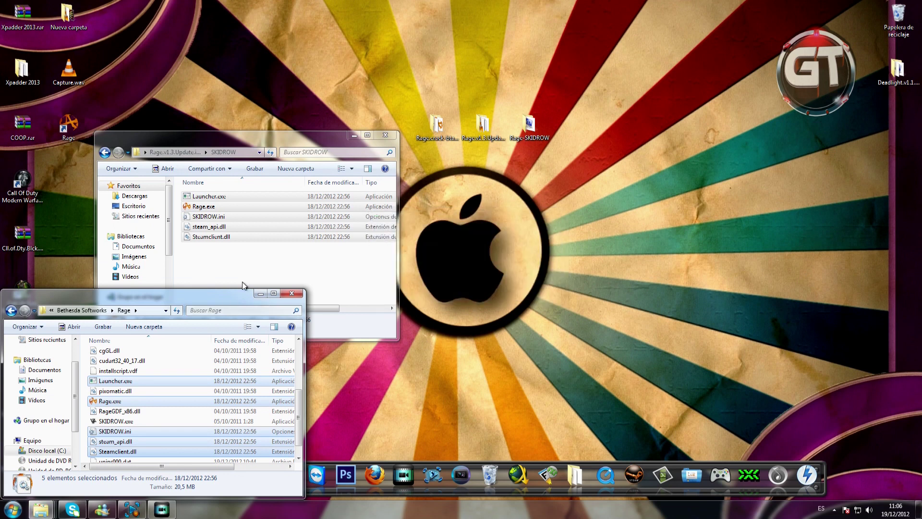
# - Close the update's SKIDROW folder and launch Rage.exe from the installation folder, continuing past the title screen
pyautogui.click(386, 137)
pyautogui.moveTo(202, 293); pyautogui.dragTo(272, 152)
pyautogui.doubleClick(177, 261)
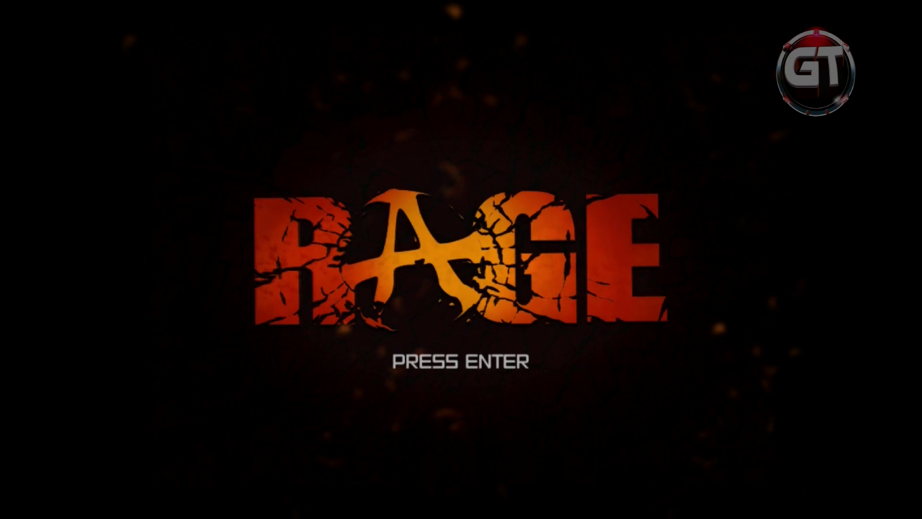
pyautogui.press('Return')
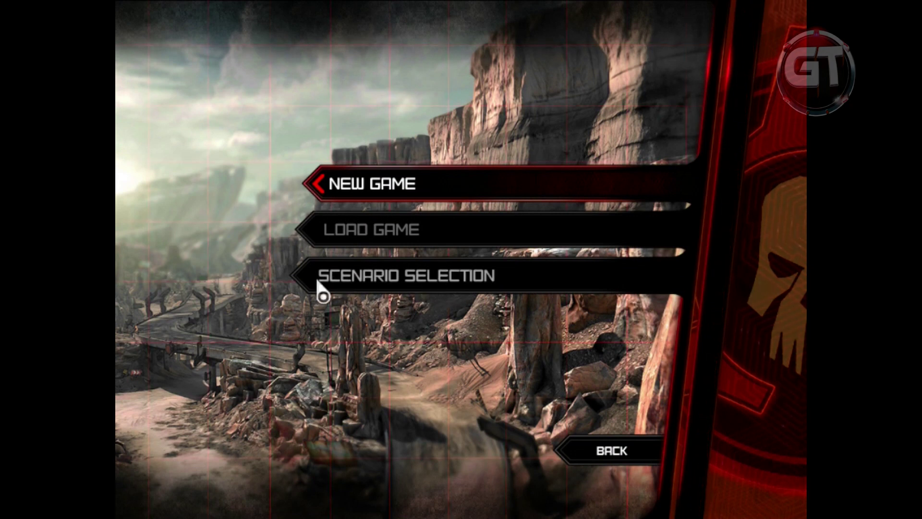
# - Look through the campaign's scenario selection and the new-game difficulty levels, and return to the main menu
pyautogui.click(368, 278)
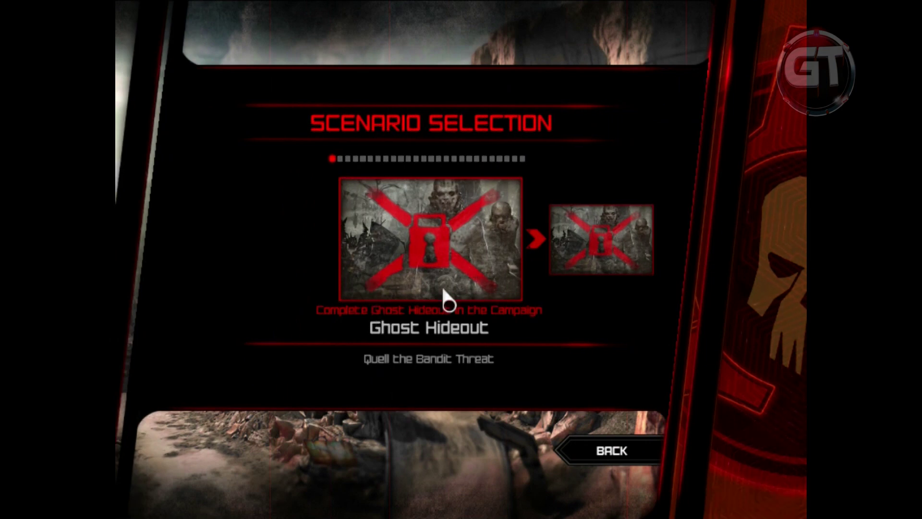
pyautogui.scroll(-8, 439, 332)
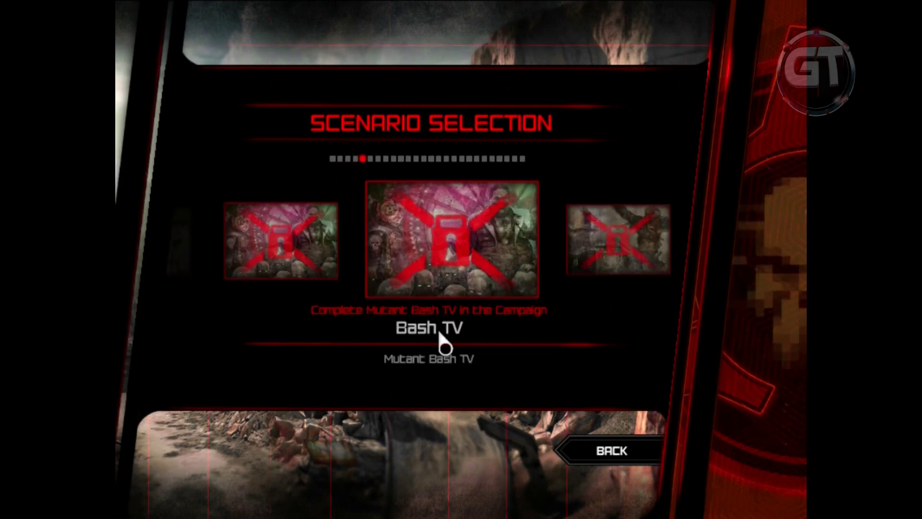
pyautogui.scroll(6, 452, 340)
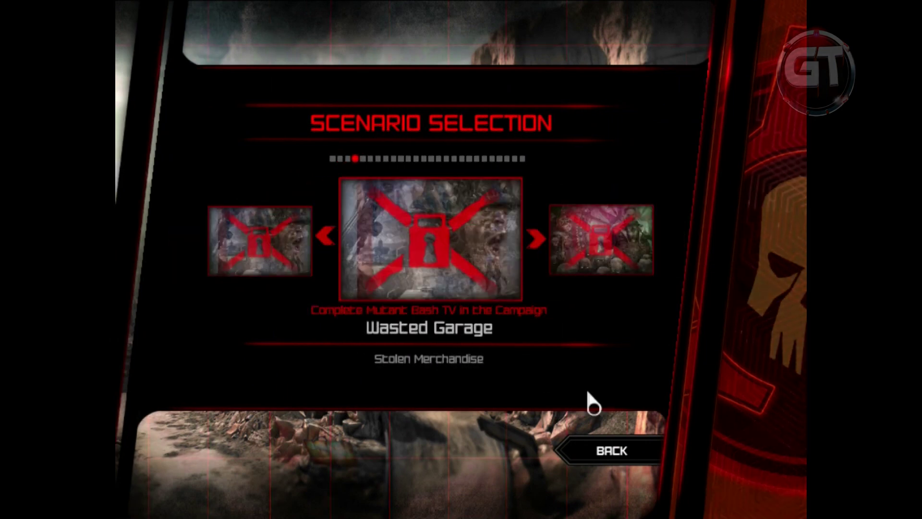
pyautogui.click(602, 451)
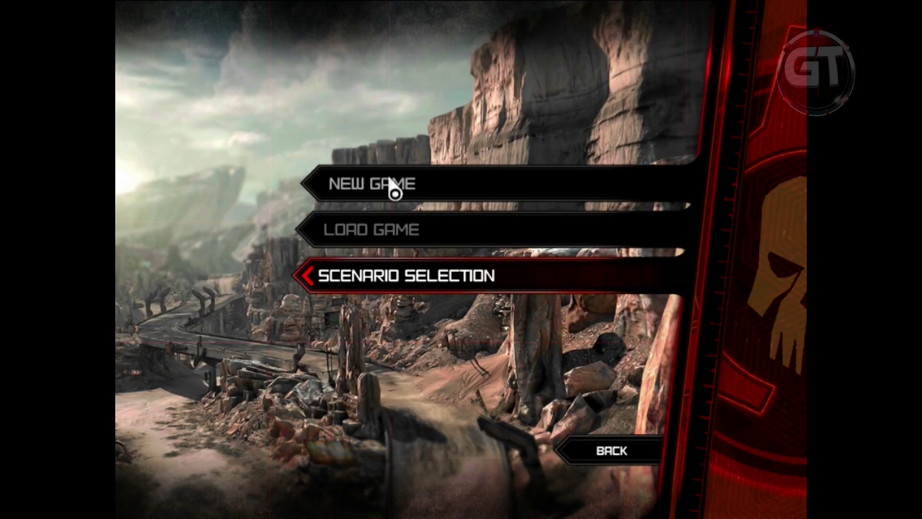
pyautogui.click(336, 199)
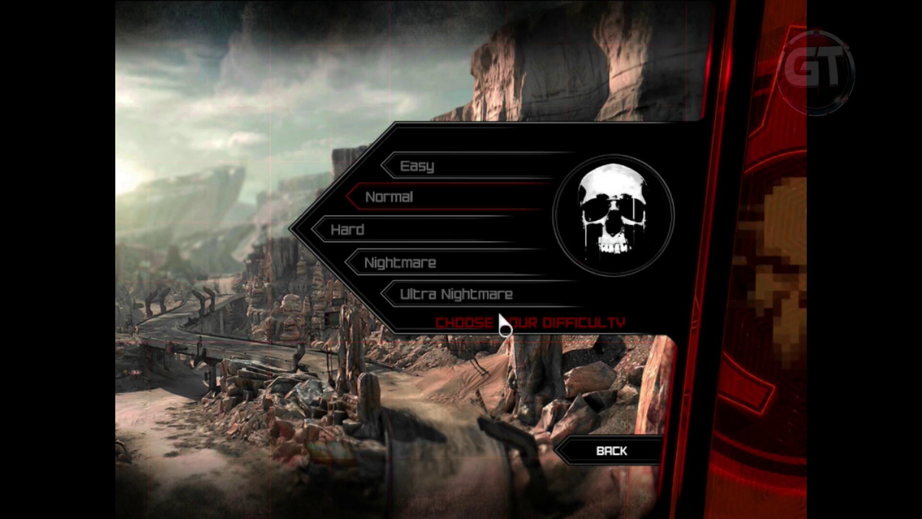
pyautogui.click(617, 454)
pyautogui.click(617, 451)
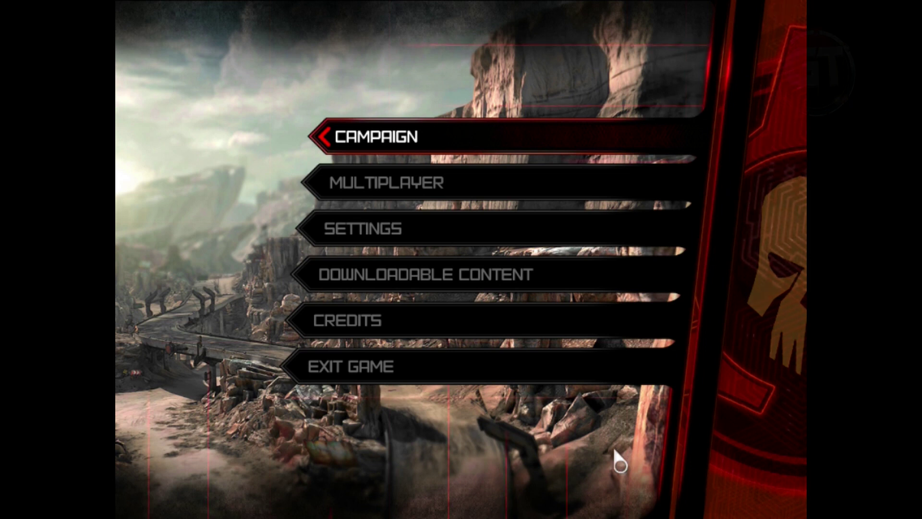
# - Exit the game from its main menu
pyautogui.click(342, 370)
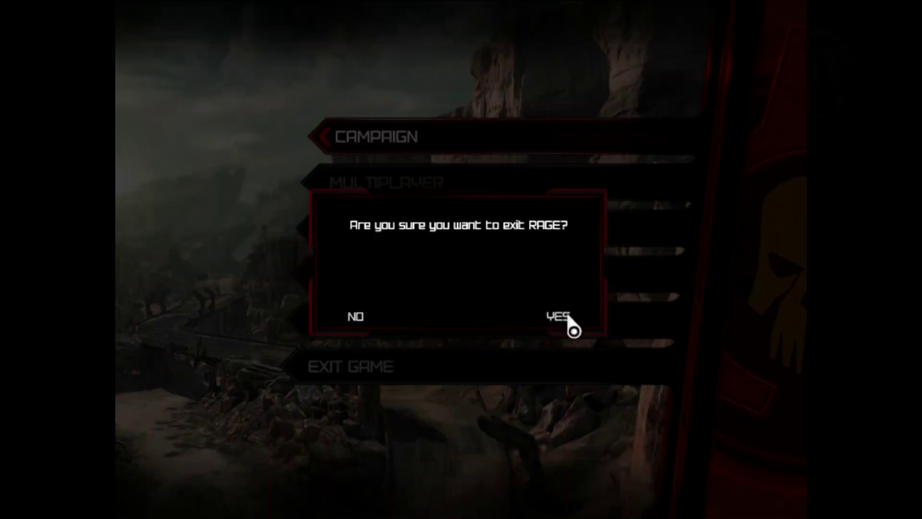